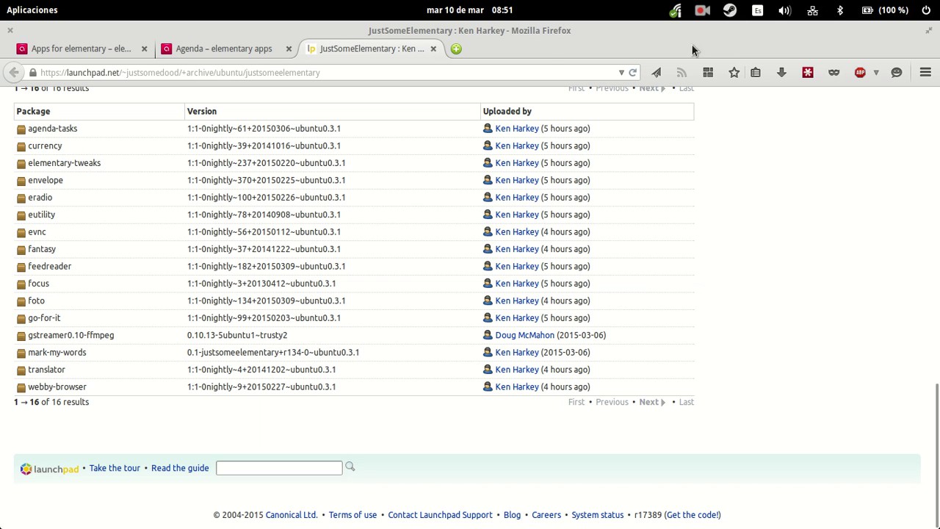
Step: Switch Firefox to the 'Agenda – elementary apps' project page tab
{"action": "left_click", "coordinate": [240, 57]}
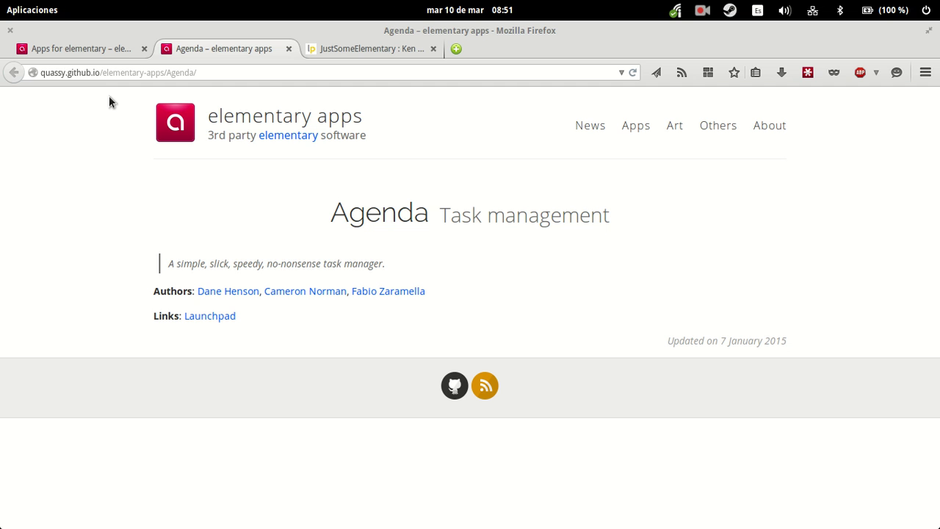
Step: Launch Agenda by searching 'agenda' in the Applications launcher
{"action": "key", "text": "super"}
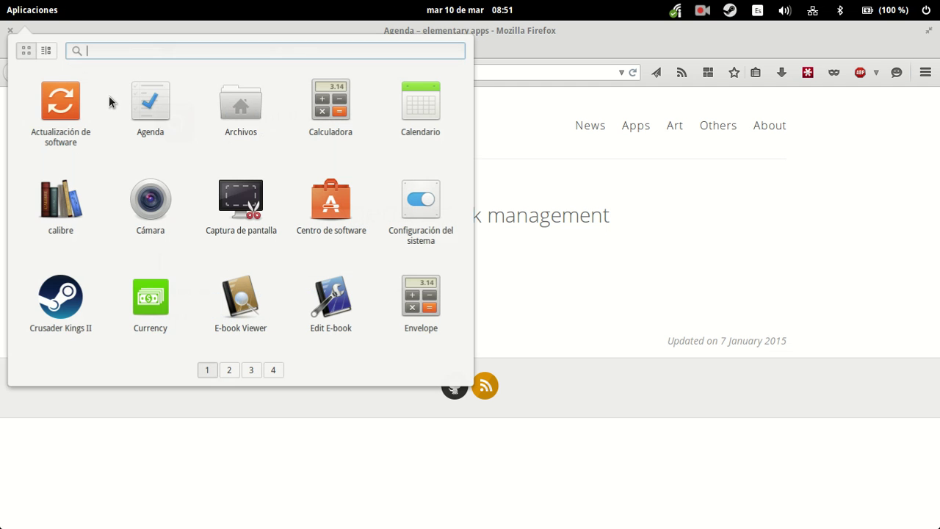
{"action": "type", "text": "agenda"}
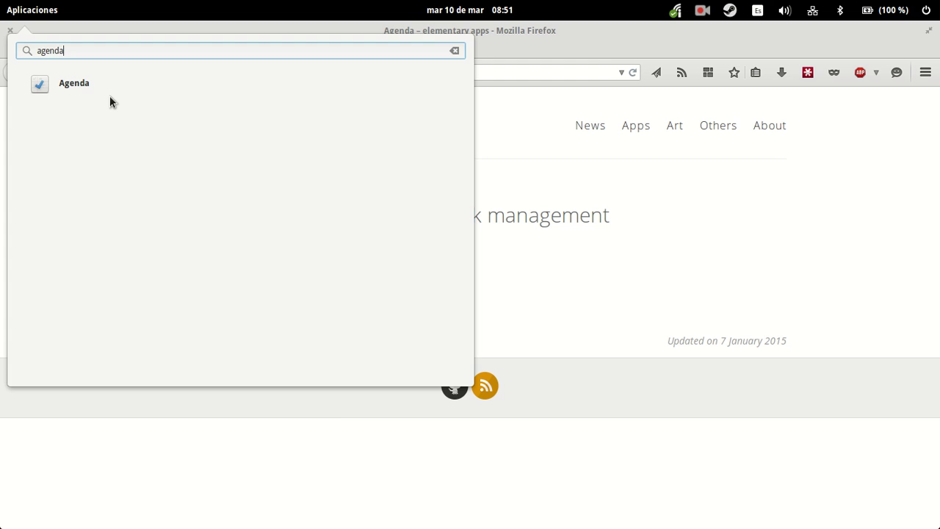
{"action": "key", "text": "Return"}
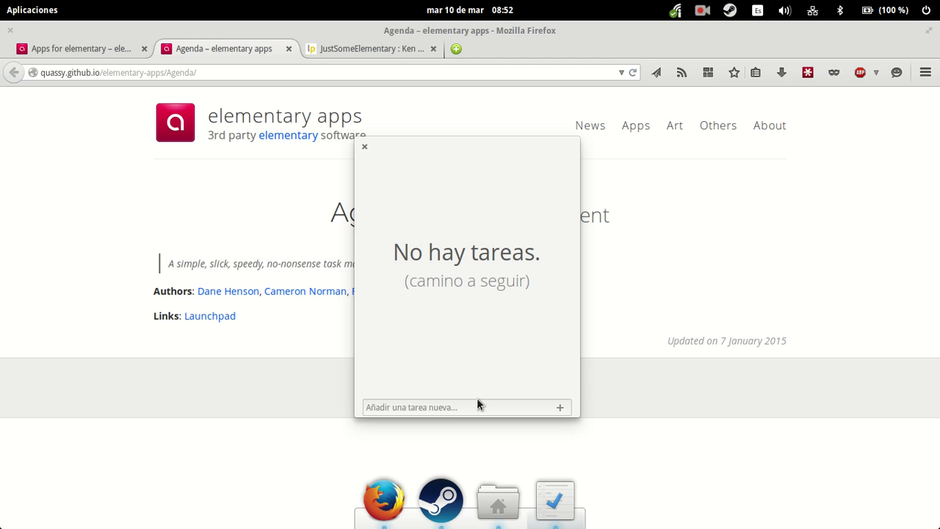
Step: Add the task 'Thanking everyone for watching' to the Agenda list
{"action": "left_click", "coordinate": [461, 408]}
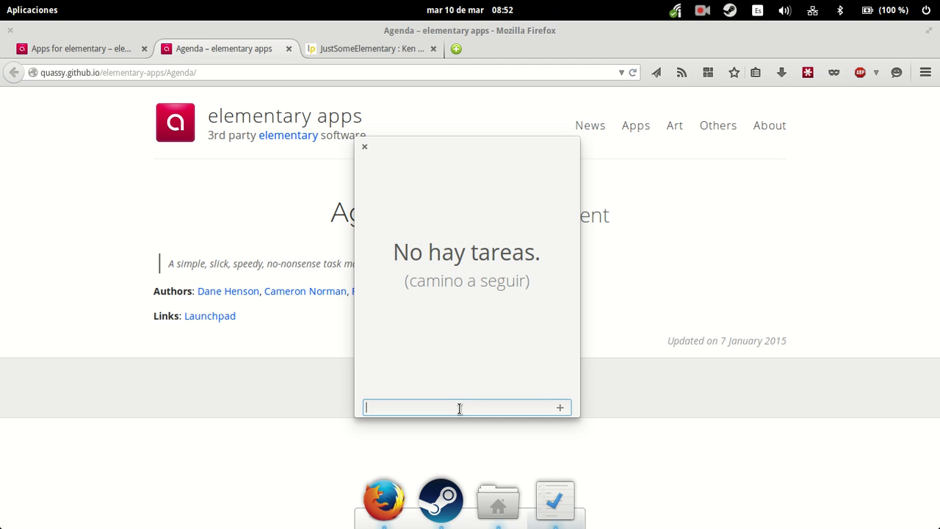
{"action": "type", "text": "Thanking everyone for watching"}
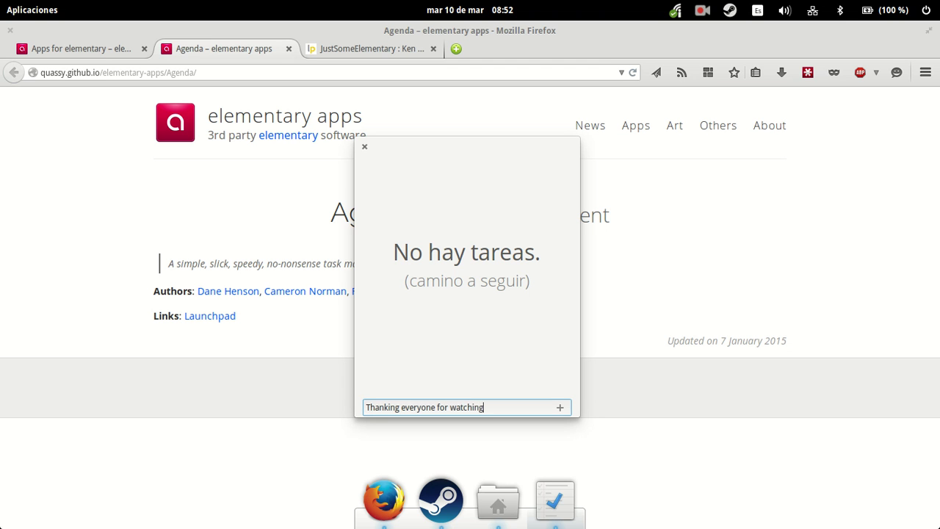
{"action": "key", "text": "Return"}
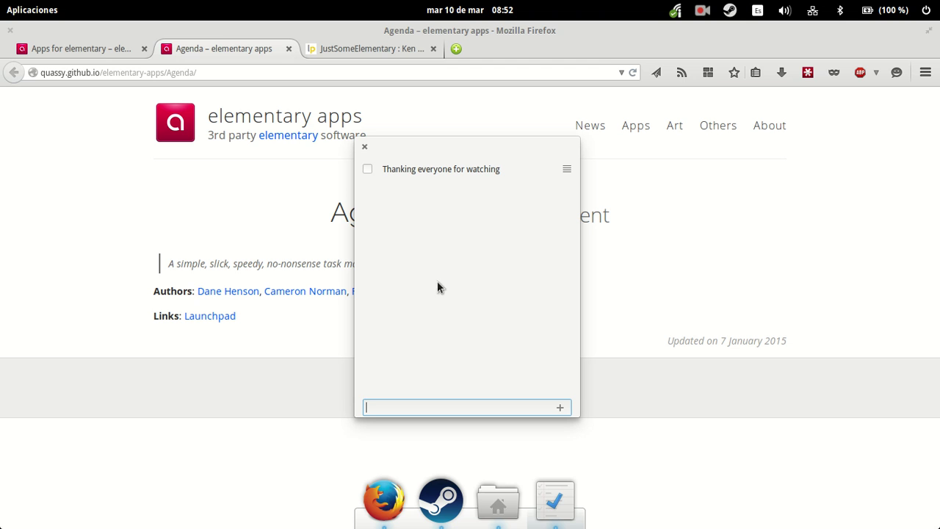
Step: Tick and untick the thanking task, then try dragging it lower in the list
{"action": "left_click", "coordinate": [366, 169]}
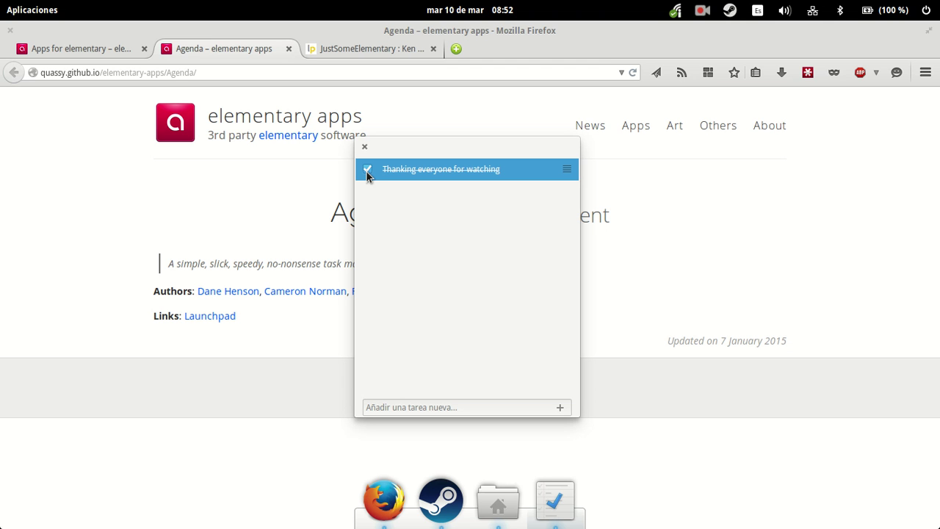
{"action": "left_click", "coordinate": [367, 170]}
{"action": "left_click_drag", "start_coordinate": [566, 170], "coordinate": [562, 242]}
{"action": "left_click_drag", "start_coordinate": [567, 173], "coordinate": [574, 283]}
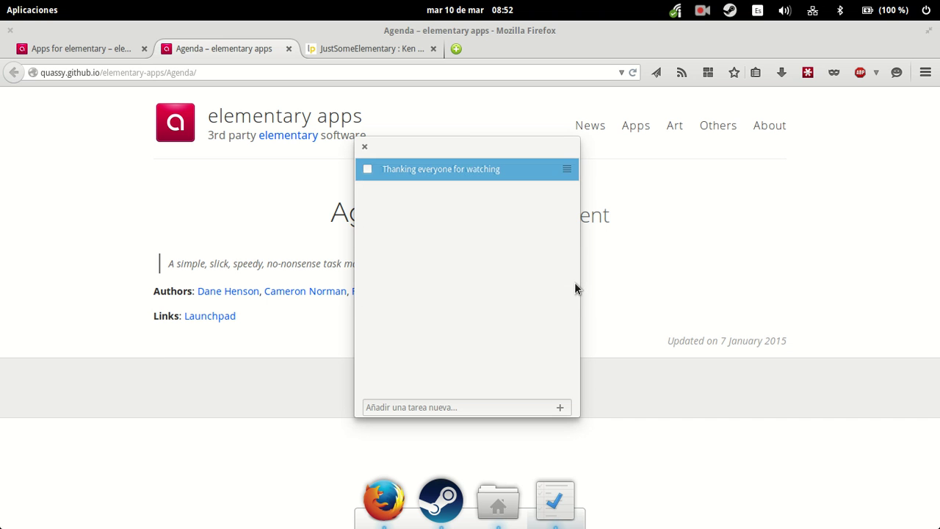
{"action": "left_click", "coordinate": [444, 405]}
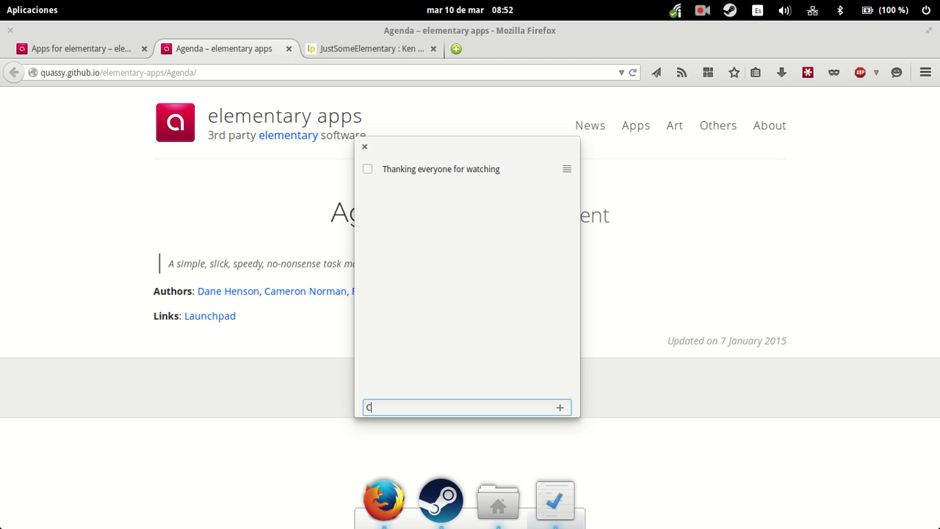
Step: Add the tasks 'Testing more elementary apps' and 'Researching more about them'
{"action": "type", "text": "Testing more elementary apps"}
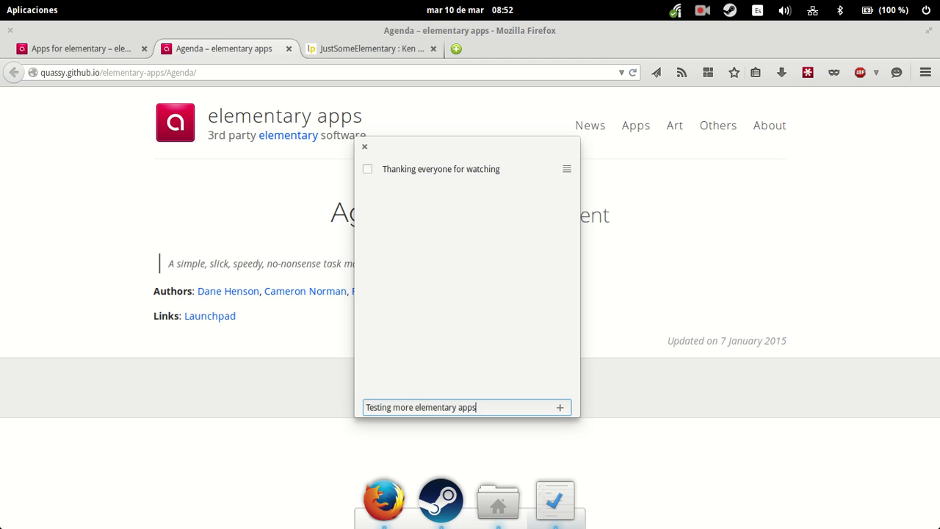
{"action": "key", "text": "Return"}
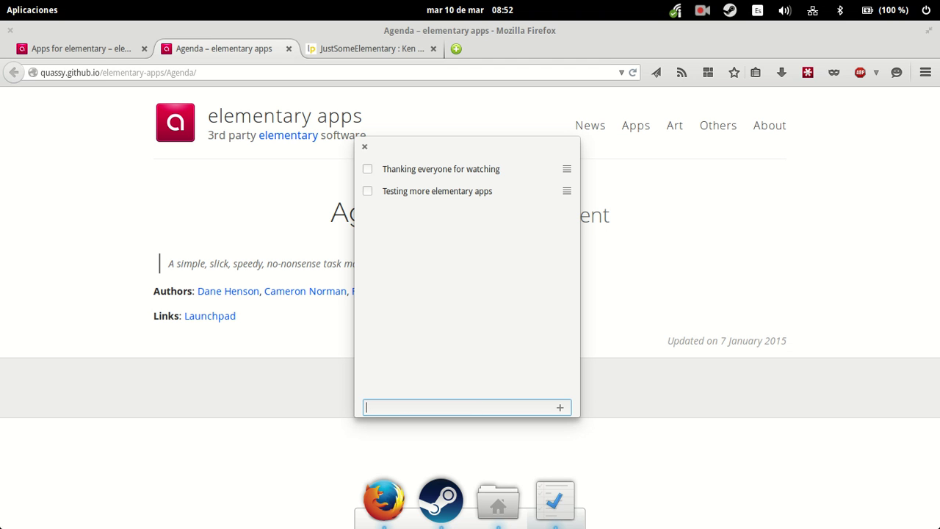
{"action": "type", "text": "resea"}
{"action": "key", "text": "BackSpace"}
{"action": "key", "text": "BackSpace"}
{"action": "key", "text": "BackSpace"}
{"action": "key", "text": "BackSpace"}
{"action": "key", "text": "BackSpace"}
{"action": "type", "text": "Researching more about them"}
{"action": "key", "text": "Return"}
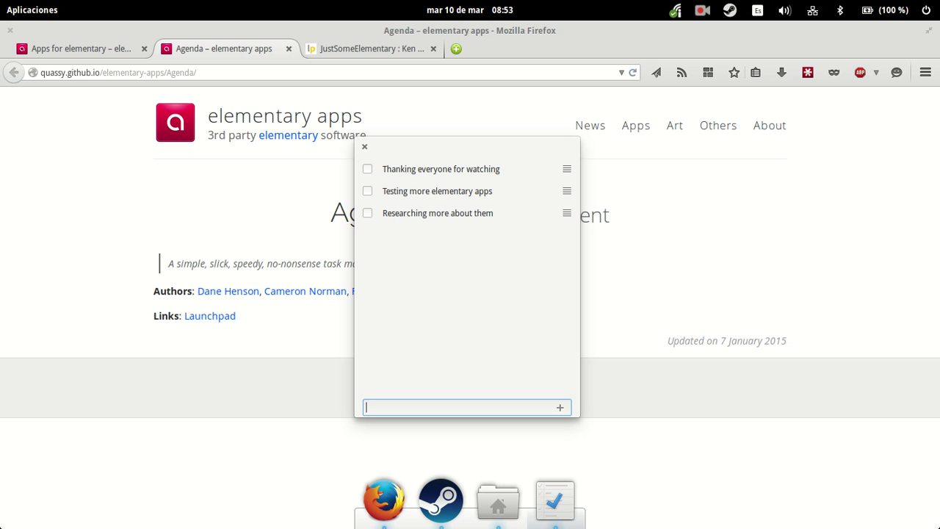
{"action": "left_click_drag", "start_coordinate": [566, 212], "coordinate": [563, 189]}
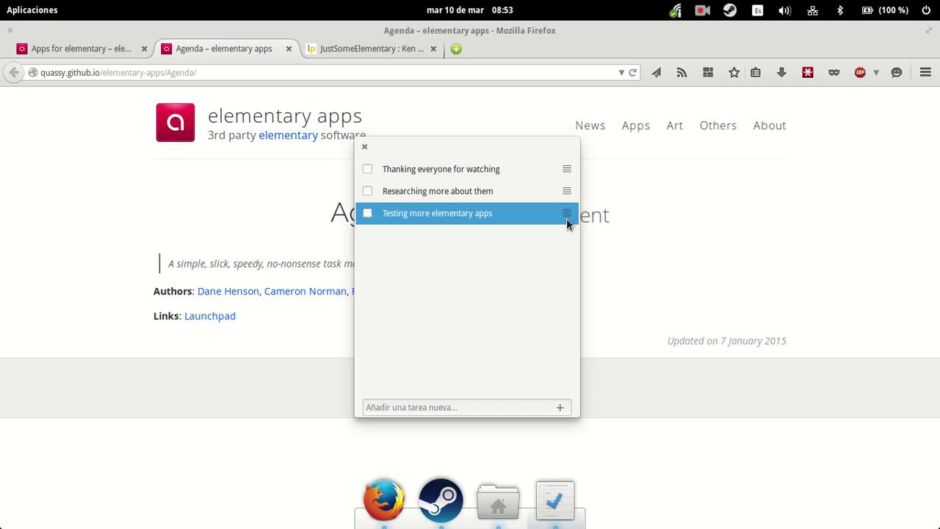
{"action": "mouse_move", "coordinate": [566, 218]}
{"action": "left_mouse_down"}
{"action": "mouse_move", "coordinate": [558, 154]}
{"action": "mouse_move", "coordinate": [563, 204]}
{"action": "left_mouse_up"}
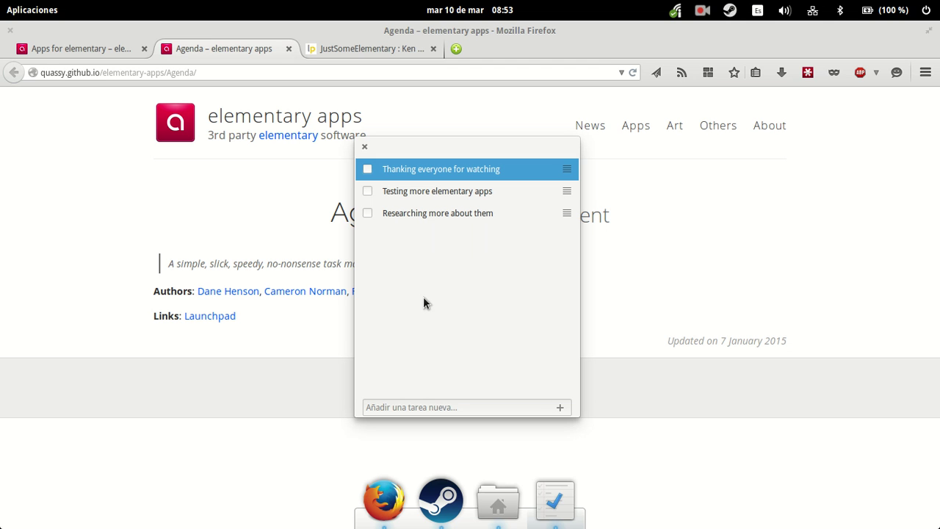
{"action": "left_click", "coordinate": [300, 341]}
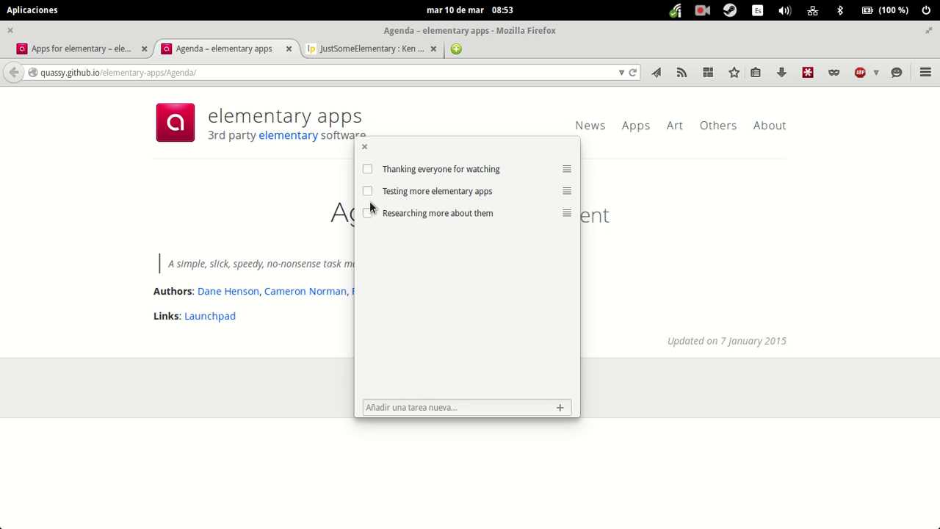
Step: Mark 'Thanking everyone for watching' done, close Agenda, then relaunch it from the launcher
{"action": "left_click", "coordinate": [367, 171]}
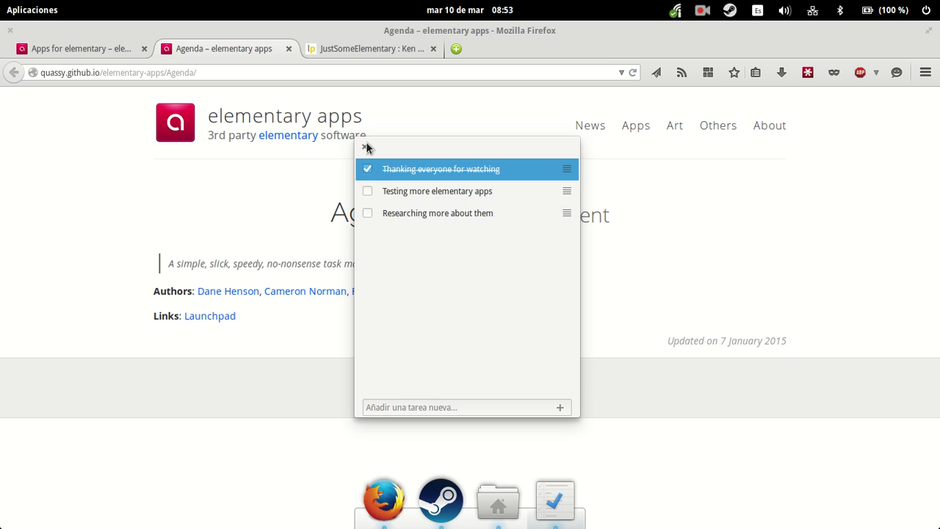
{"action": "left_click", "coordinate": [366, 148]}
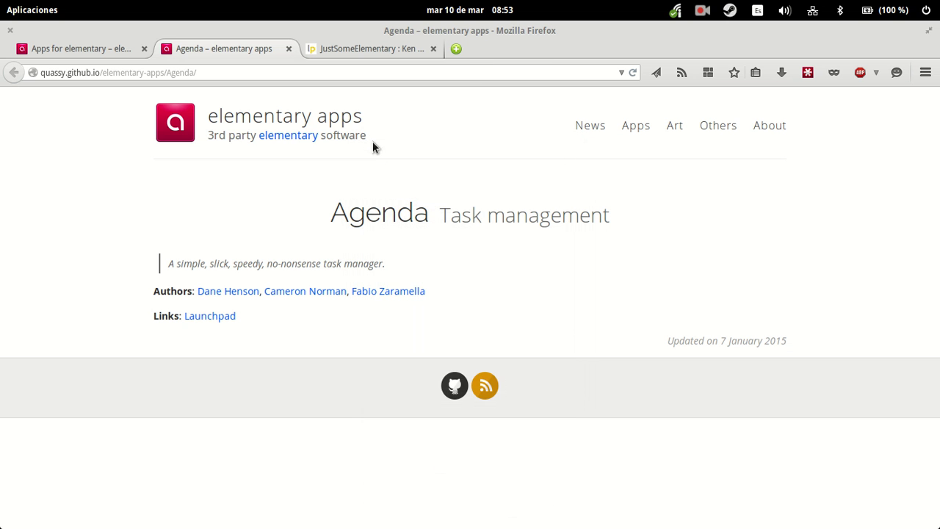
{"action": "key", "text": "super"}
{"action": "type", "text": "agend"}
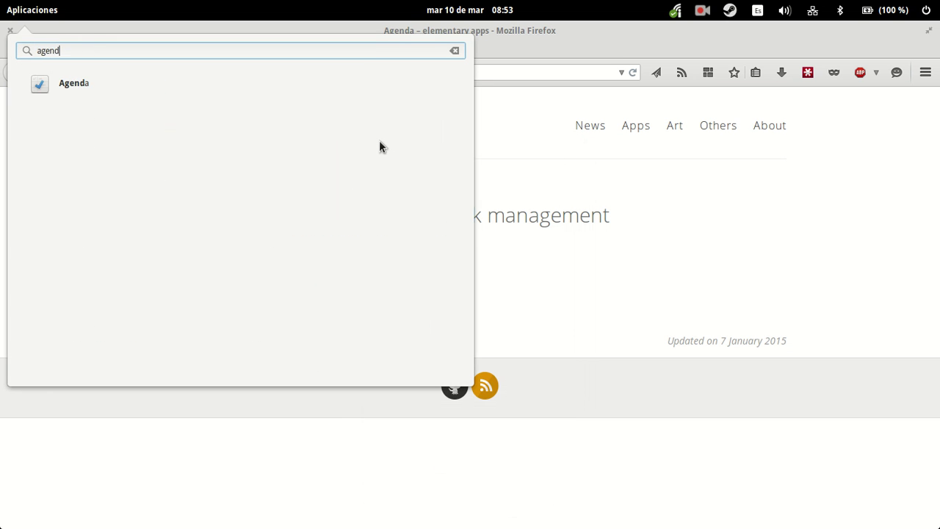
{"action": "type", "text": "a"}
{"action": "key", "text": "Return"}
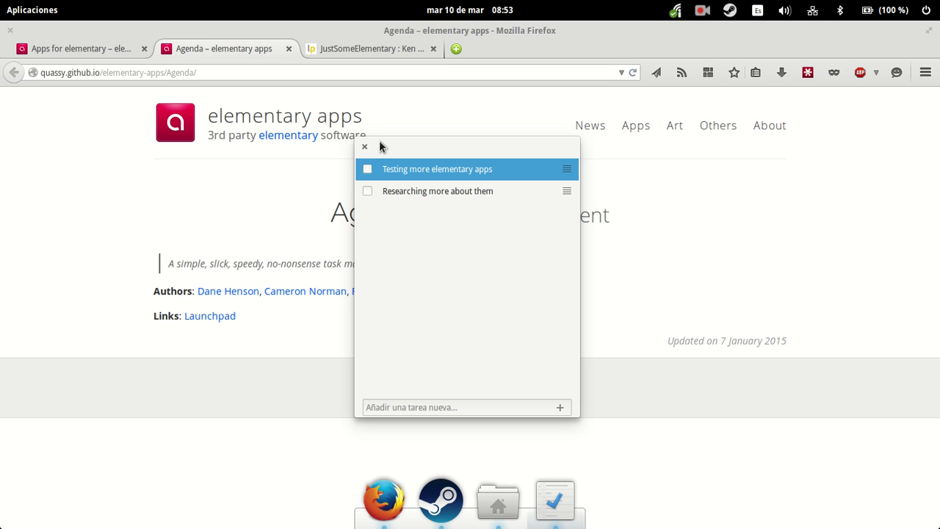
Step: Move the Agenda window further right by its title bar
{"action": "left_click_drag", "start_coordinate": [380, 146], "coordinate": [510, 140]}
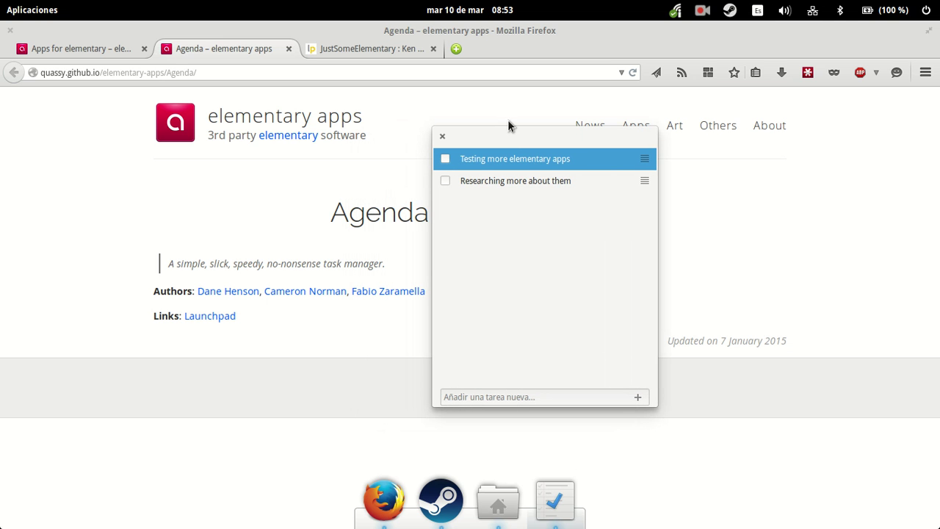